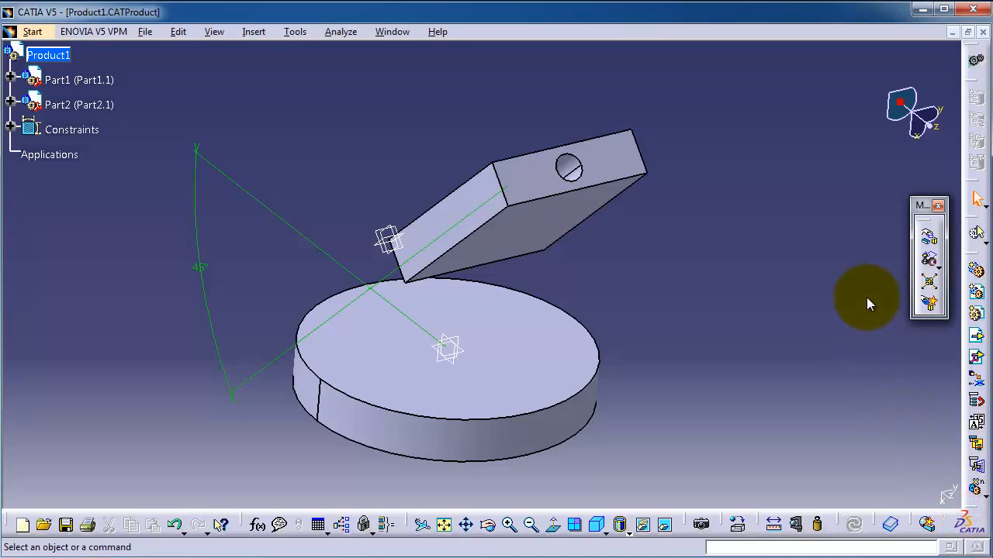
Lay out the Move, Constraints and other assembly toolbars as floating palettes beside the model
left_click_drag(867, 298, 869, 300)
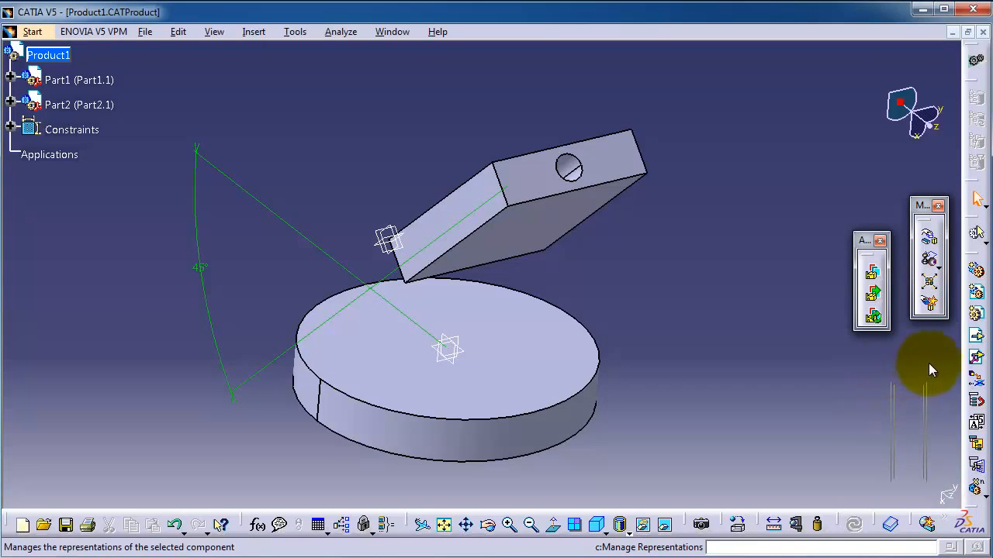
left_click_drag(928, 363, 930, 363)
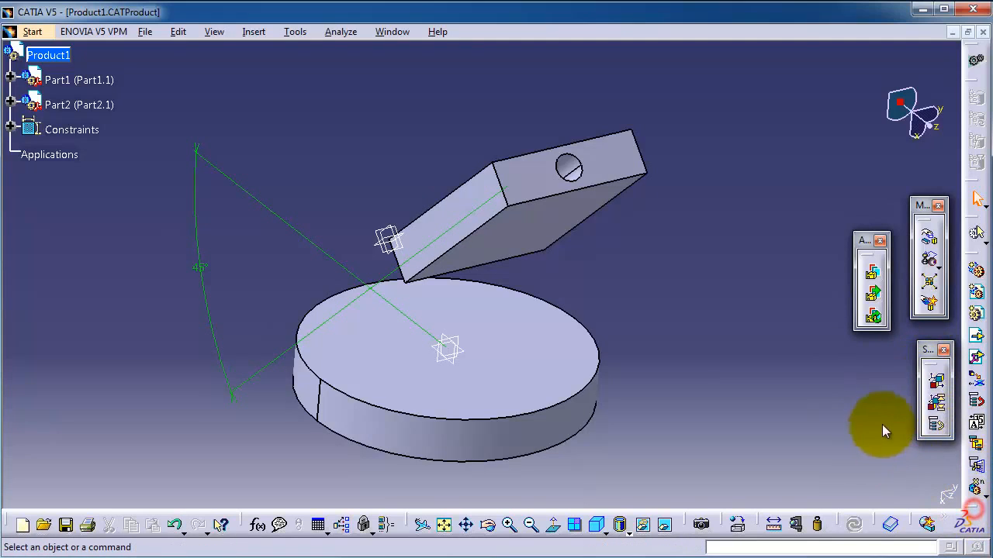
left_click_drag(823, 266, 818, 263)
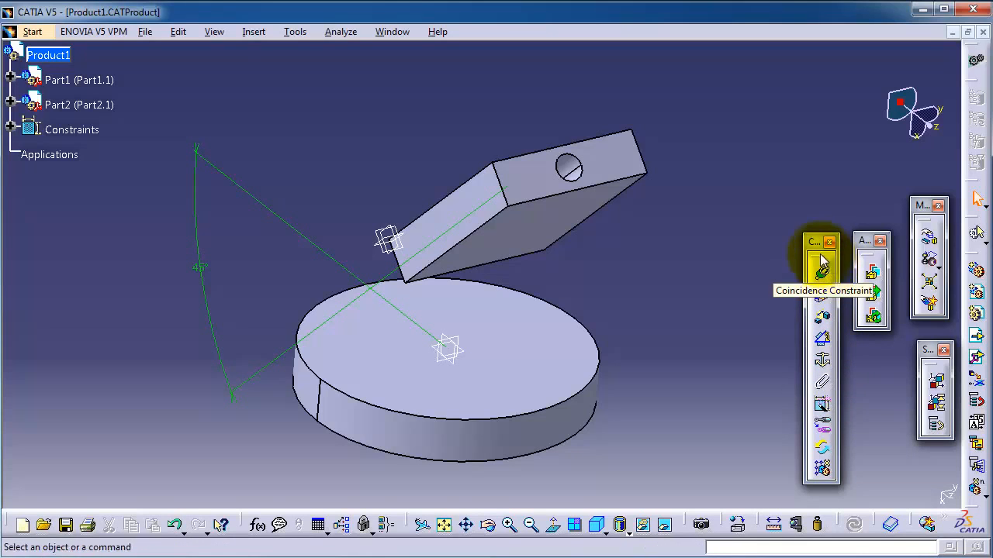
left_click_drag(829, 247, 831, 247)
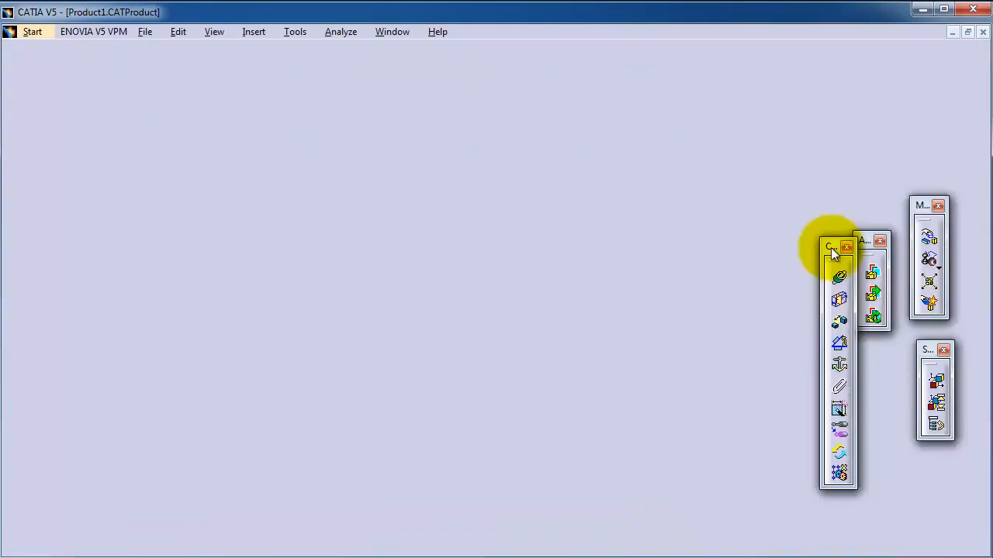
middle_click_drag(636, 269, 611, 245)
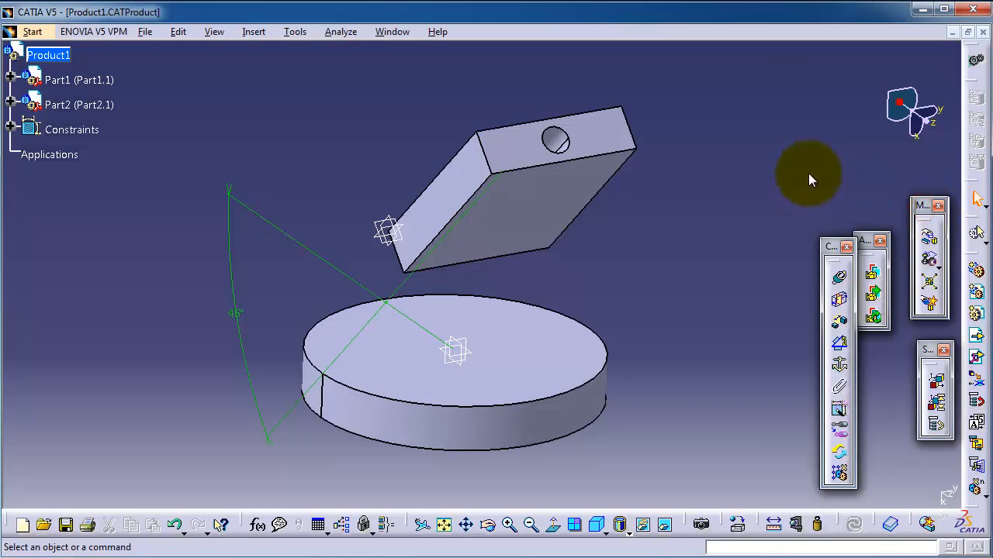
left_click_drag(820, 137, 822, 137)
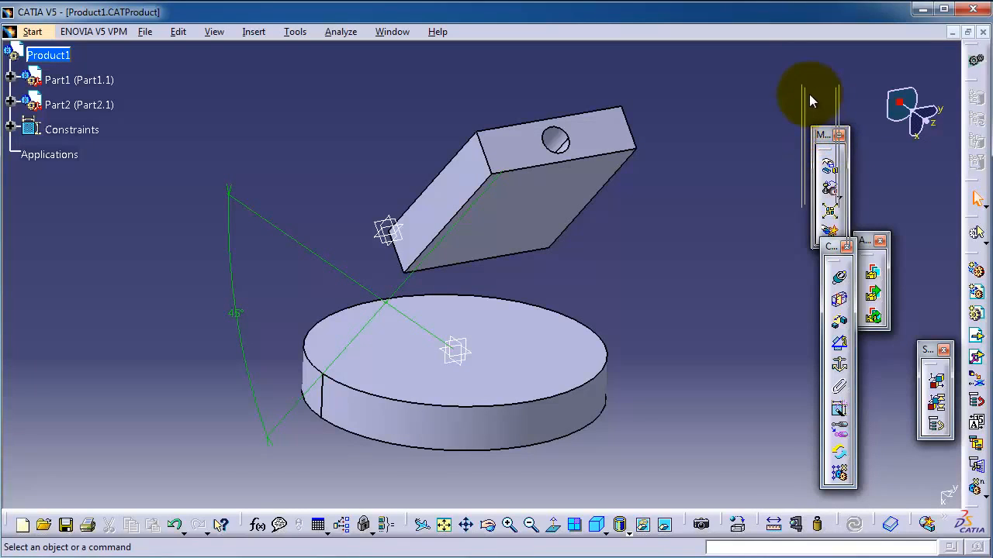
left_click_drag(809, 94, 821, 107)
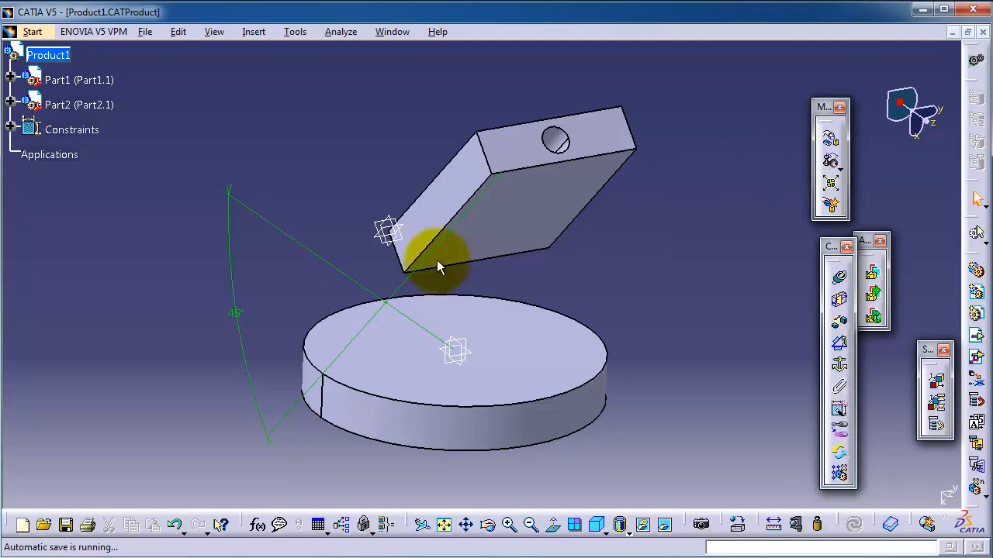
Delete the entire Constraints group from the product's specification tree
right_click(56, 132)
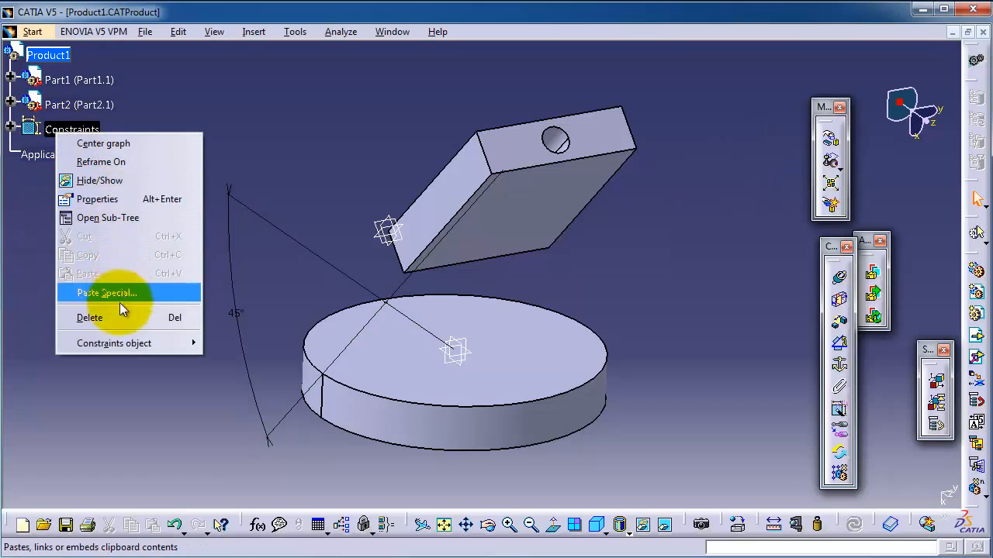
left_click(122, 317)
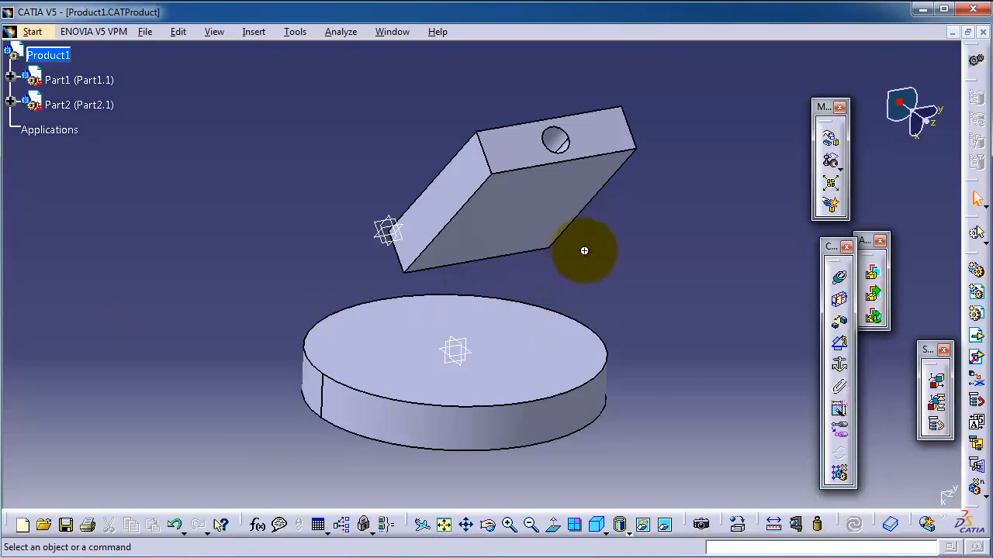
Start the Manipulation command and move the round disc freehand along the X axis
middle_click_drag(584, 250, 301, 267)
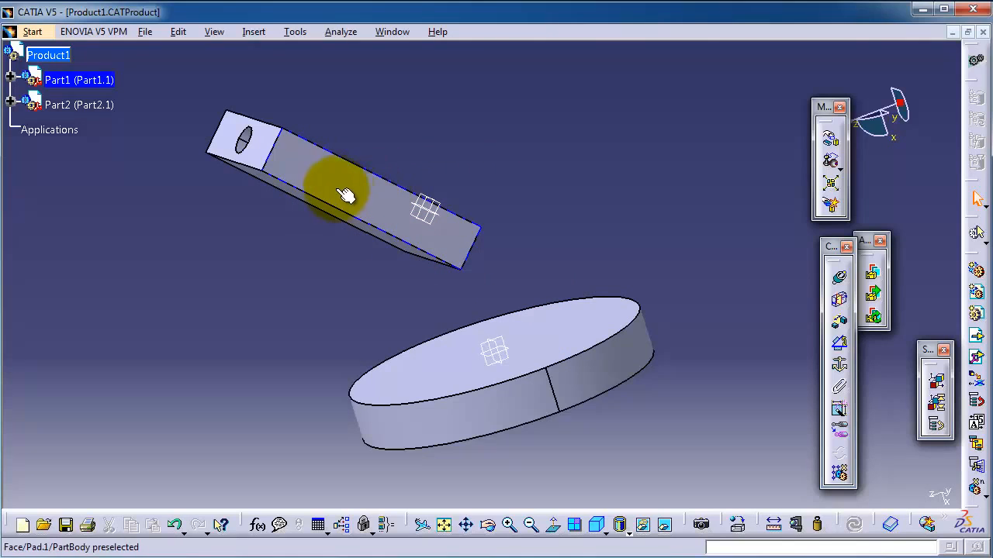
middle_click_drag(519, 158, 569, 193)
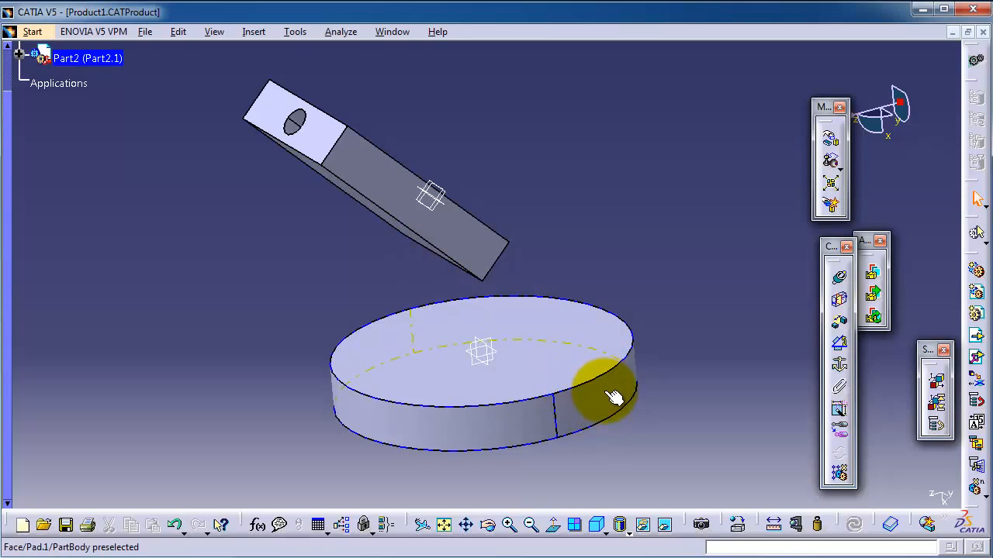
middle_click_drag(557, 256, 561, 204)
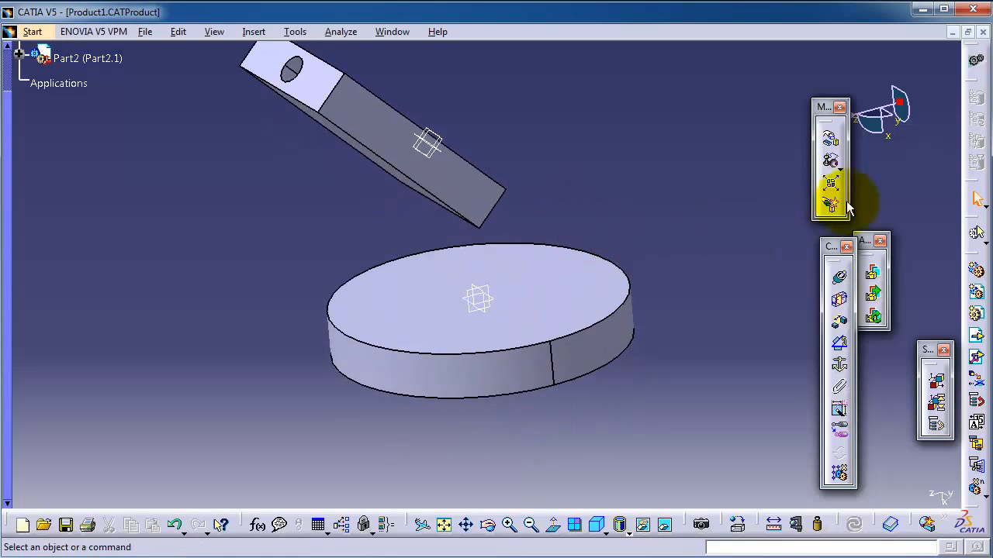
left_click(831, 140)
left_click_drag(856, 349, 725, 98)
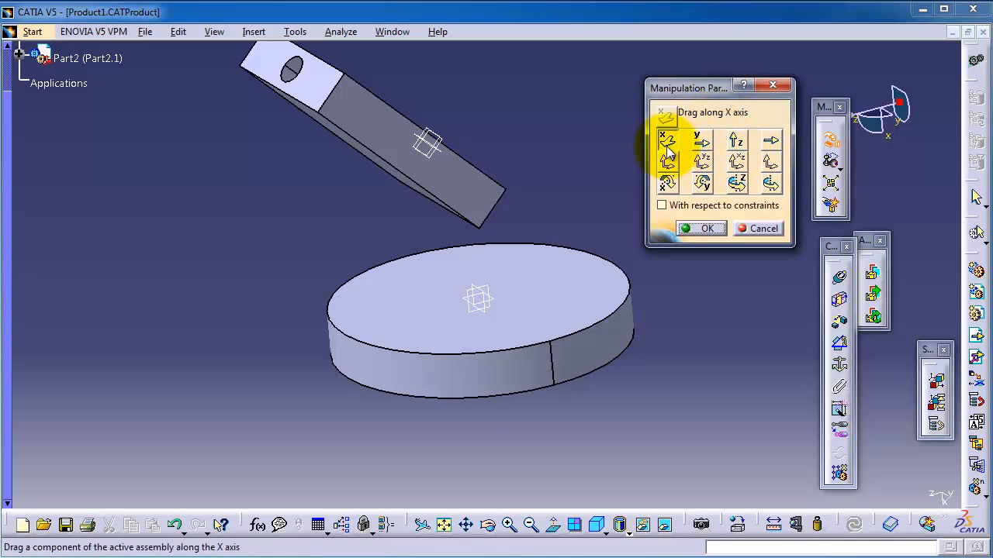
left_click_drag(594, 311, 616, 431)
Shift the round disc freehand along the Y axis and the Z axis, keeping the manipulation dialog and Move toolbar clear of the model
left_click(701, 141)
left_click(735, 139)
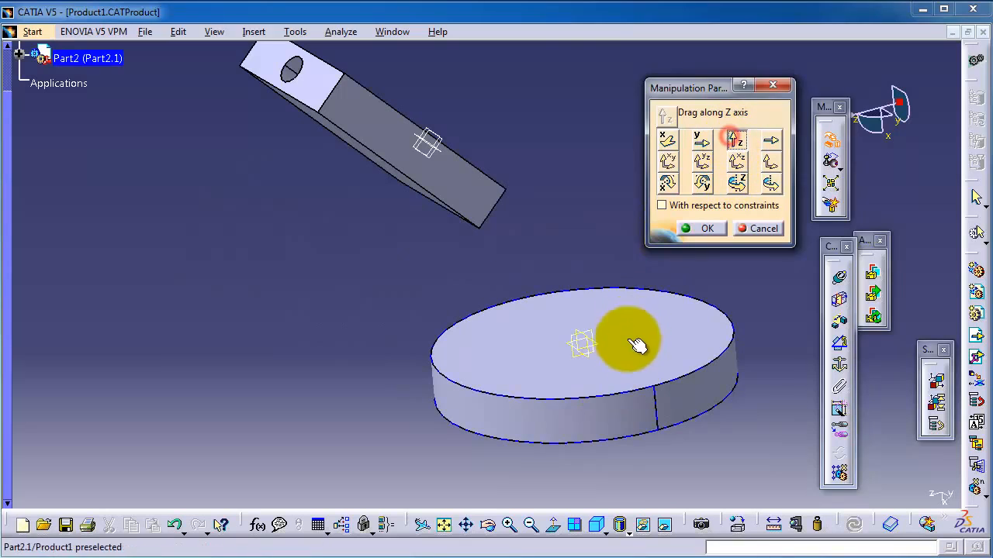
left_click_drag(636, 346, 469, 363)
left_click_drag(712, 85, 676, 73)
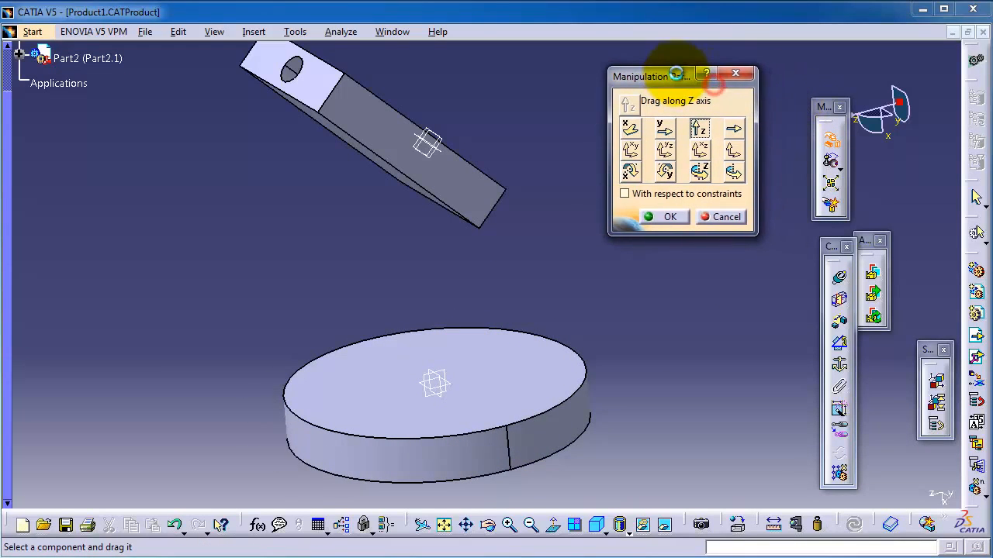
left_click_drag(787, 97, 783, 98)
left_click(698, 128)
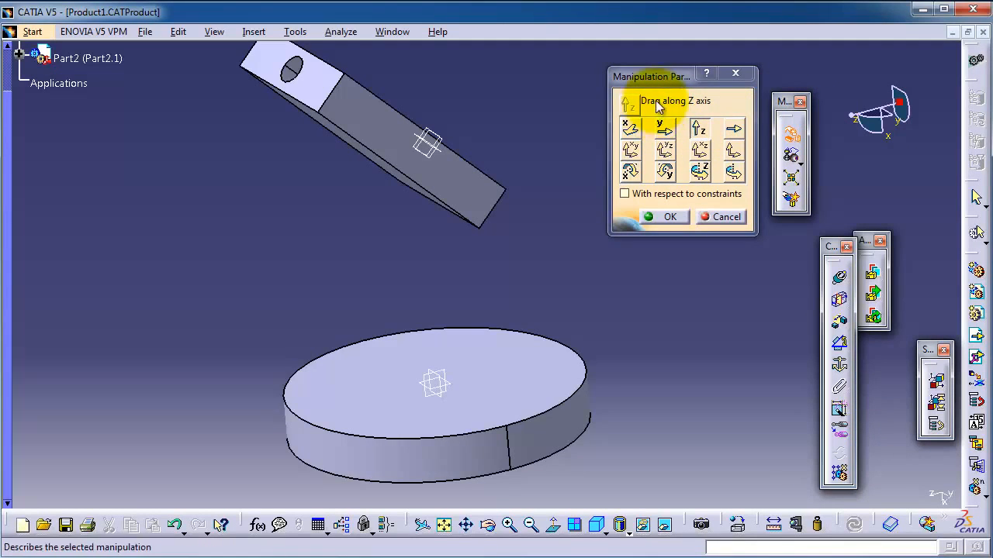
left_click_drag(492, 410, 537, 407)
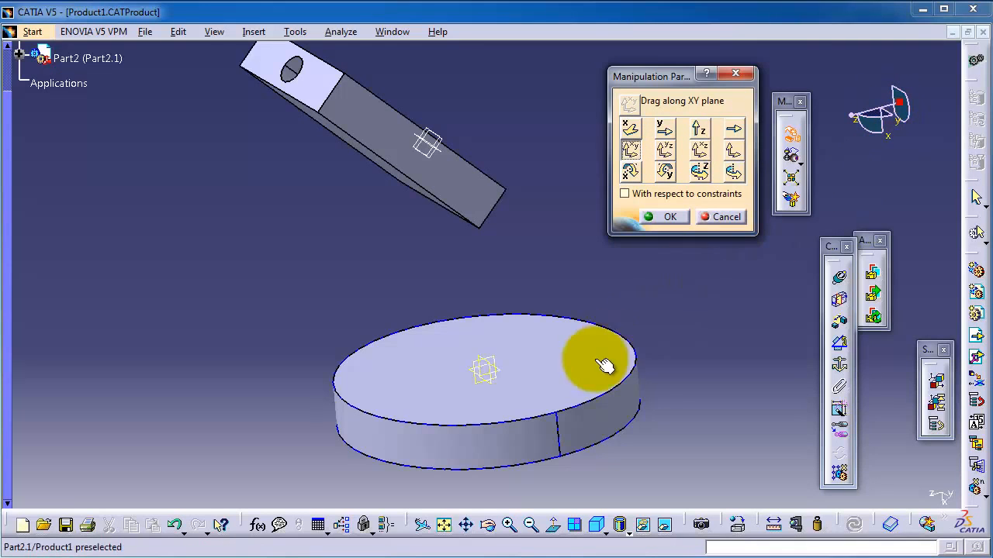
Move the round disc freehand within the XY plane and within the YZ plane
left_click_drag(598, 350, 602, 402)
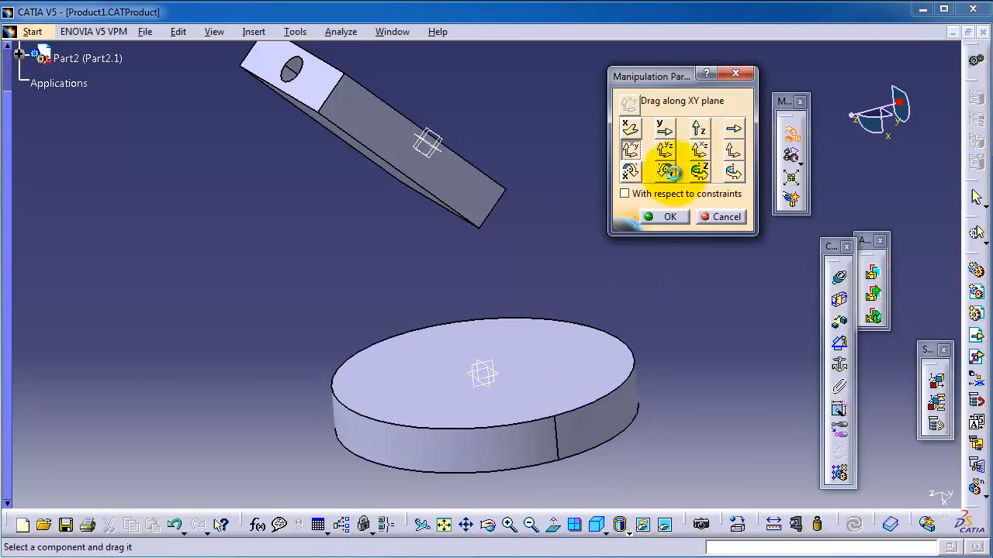
left_click(666, 152)
mouse_move(543, 421)
left_mouse_down()
mouse_move(348, 295)
mouse_move(550, 399)
mouse_move(283, 195)
mouse_move(505, 403)
mouse_move(478, 395)
mouse_move(598, 366)
mouse_move(555, 418)
left_mouse_up()
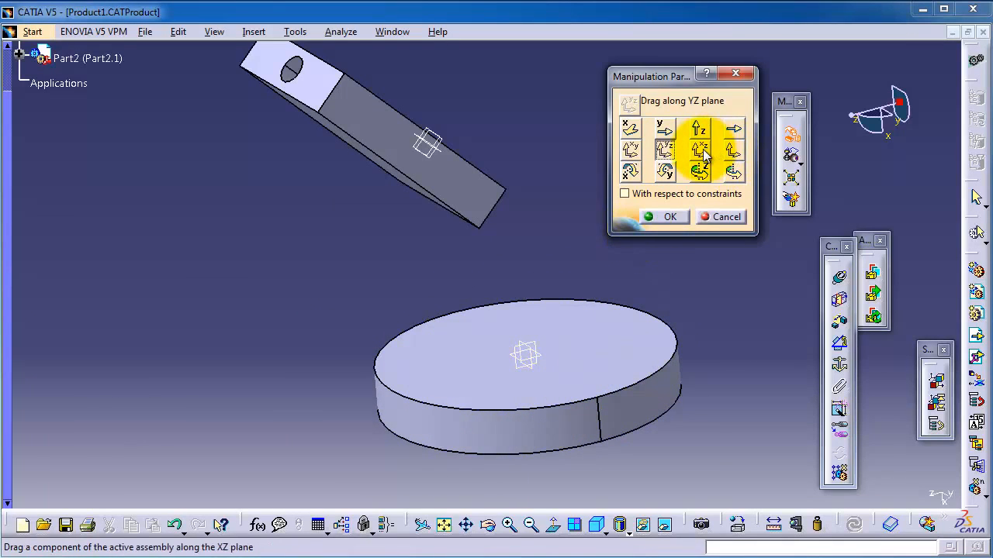
Move the round disc slightly upward along its own central axis, using that axis as the user-defined translation direction
left_click(733, 131)
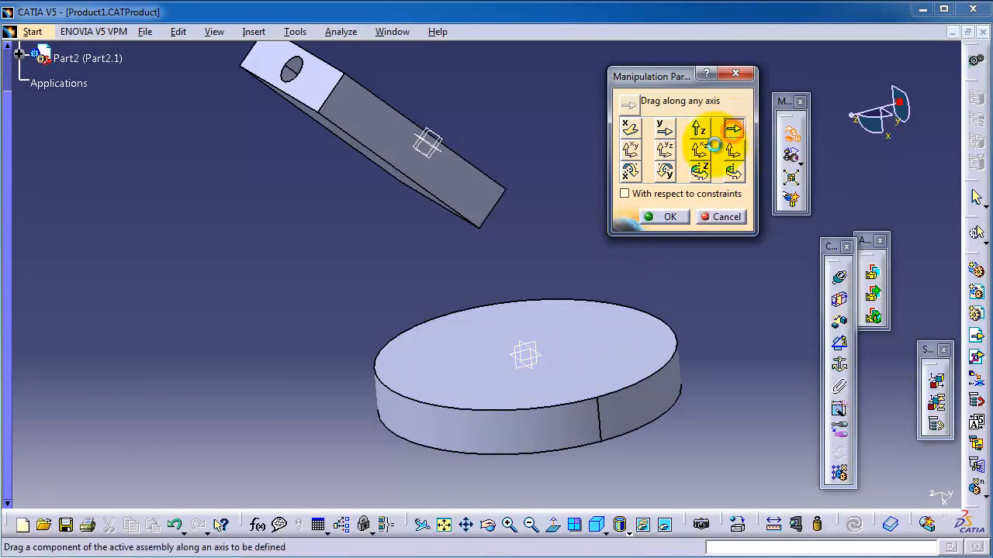
left_click(512, 364)
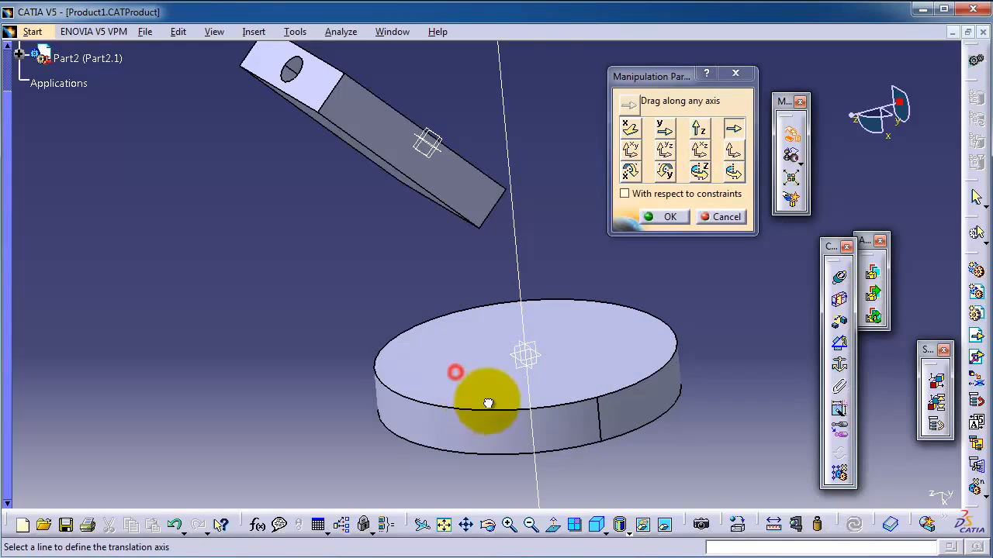
left_click(529, 407)
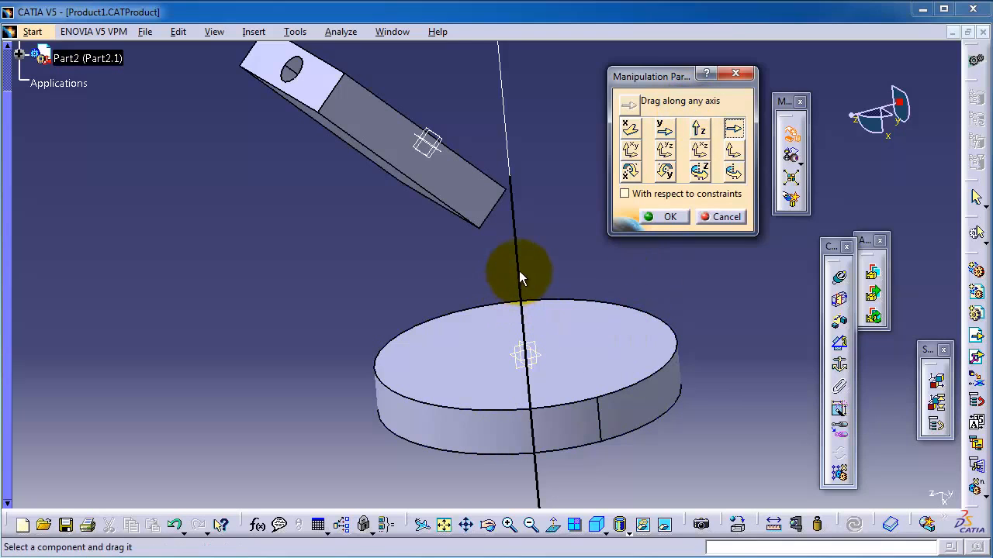
left_click_drag(558, 381, 543, 354)
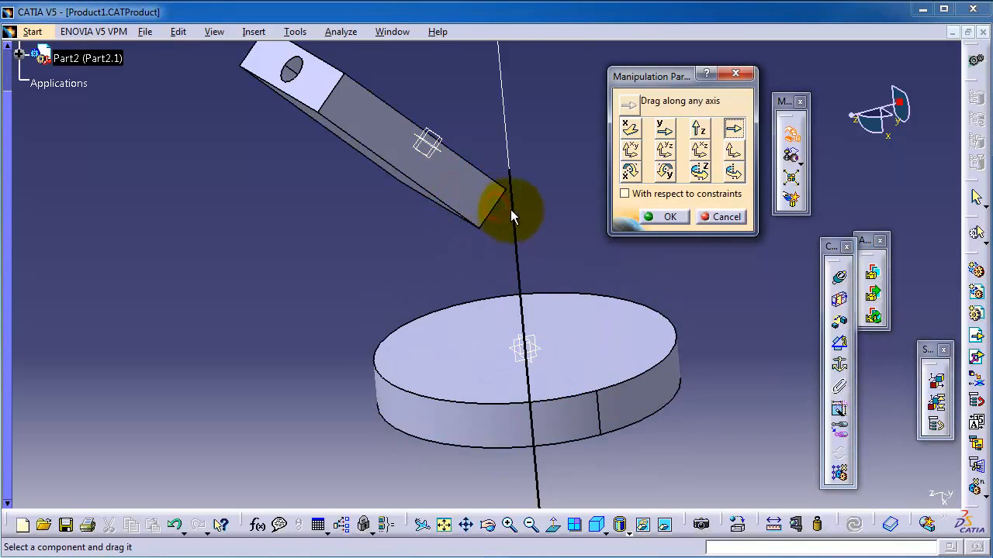
left_click(734, 152)
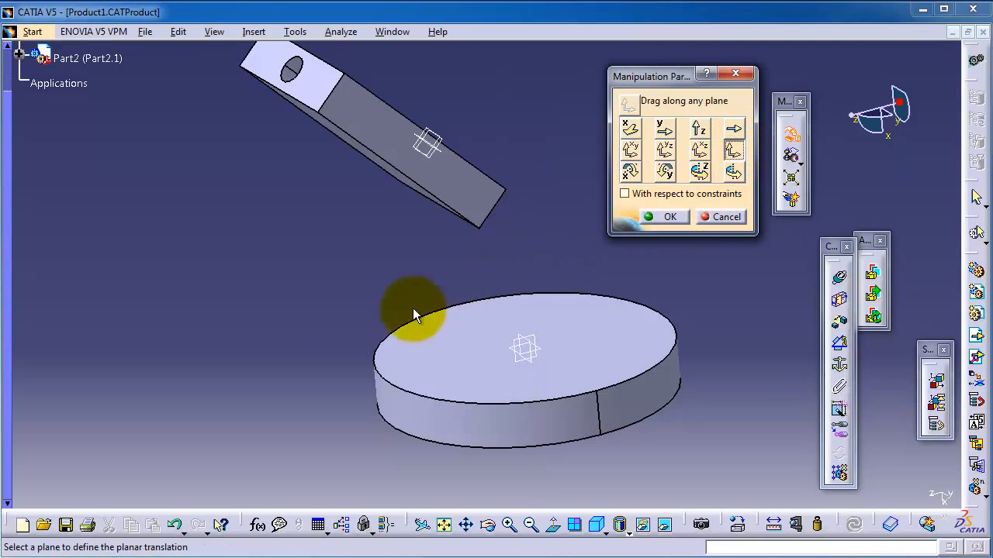
middle_click_drag(322, 313, 383, 323)
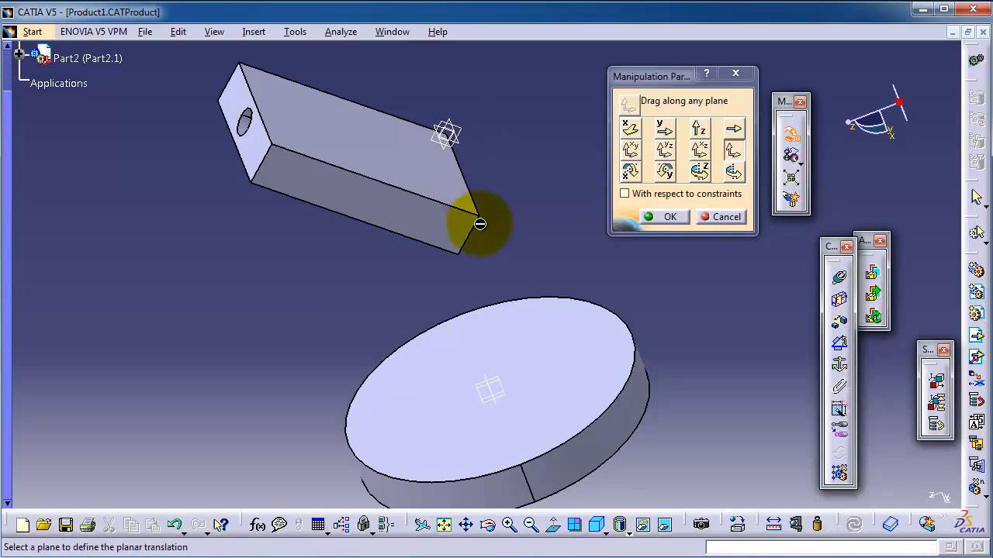
middle_click_drag(883, 156, 892, 172)
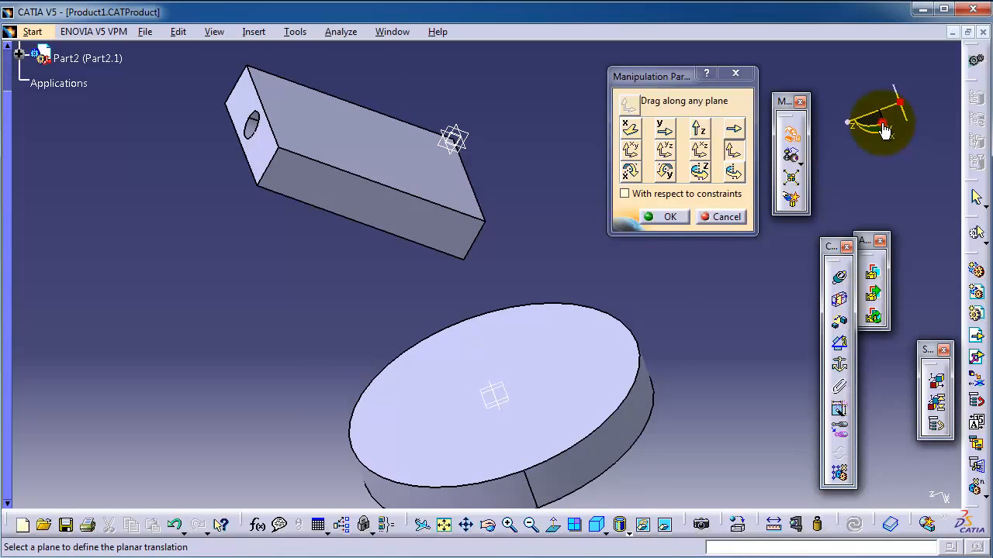
middle_click_drag(870, 162, 891, 177)
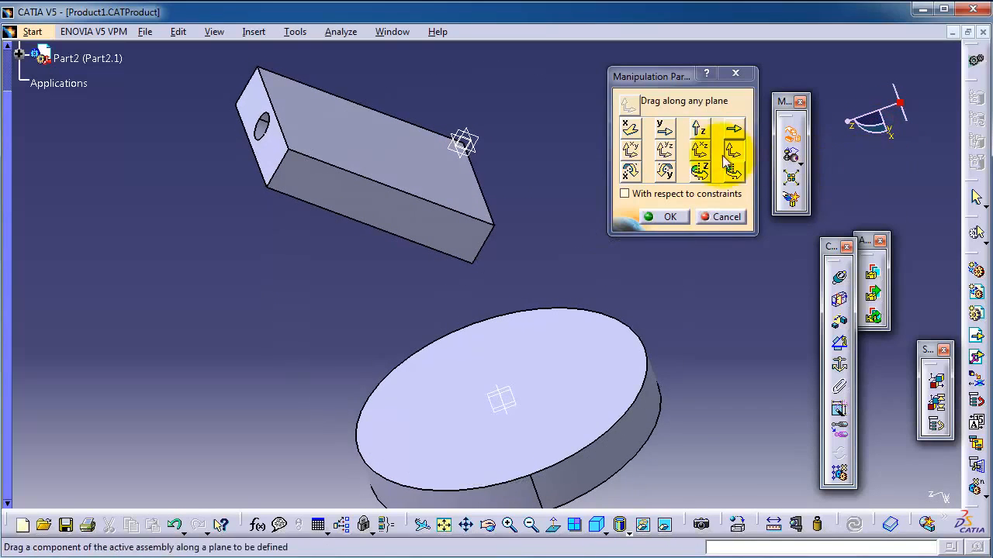
left_click(628, 130)
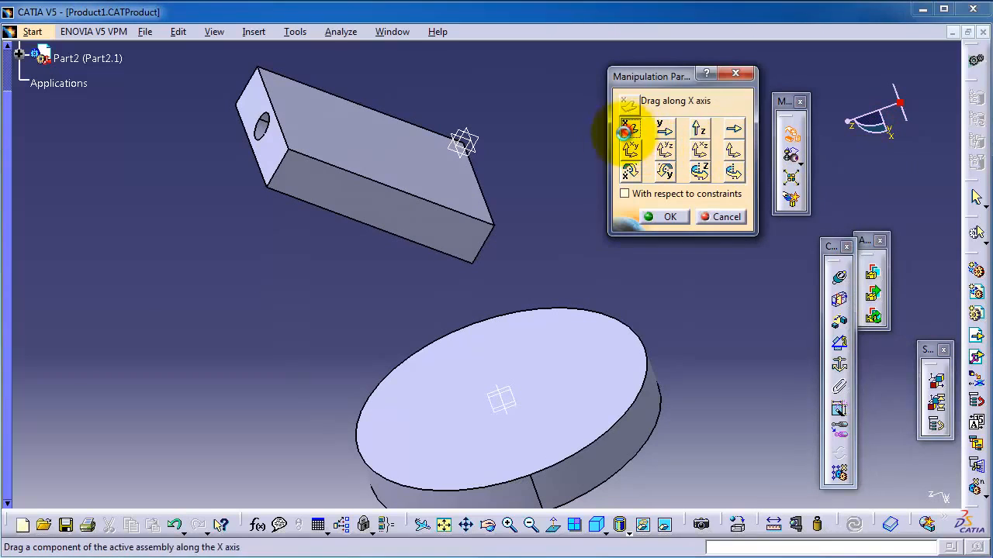
Rotate the rectangular block with the hole freehand around the X axis and around the Y axis
left_click(629, 169)
left_click_drag(455, 206, 443, 250)
left_click(674, 173)
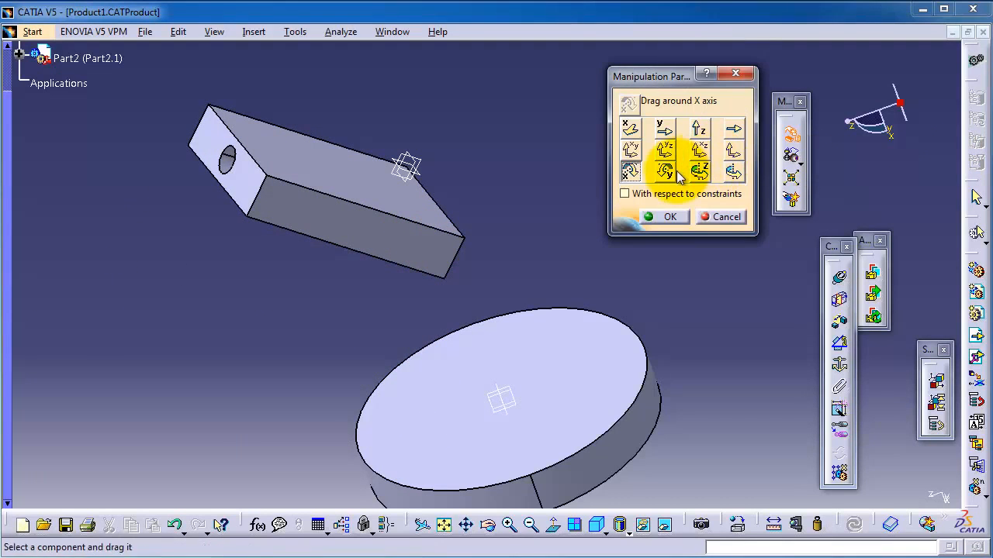
left_click_drag(405, 222, 683, 128)
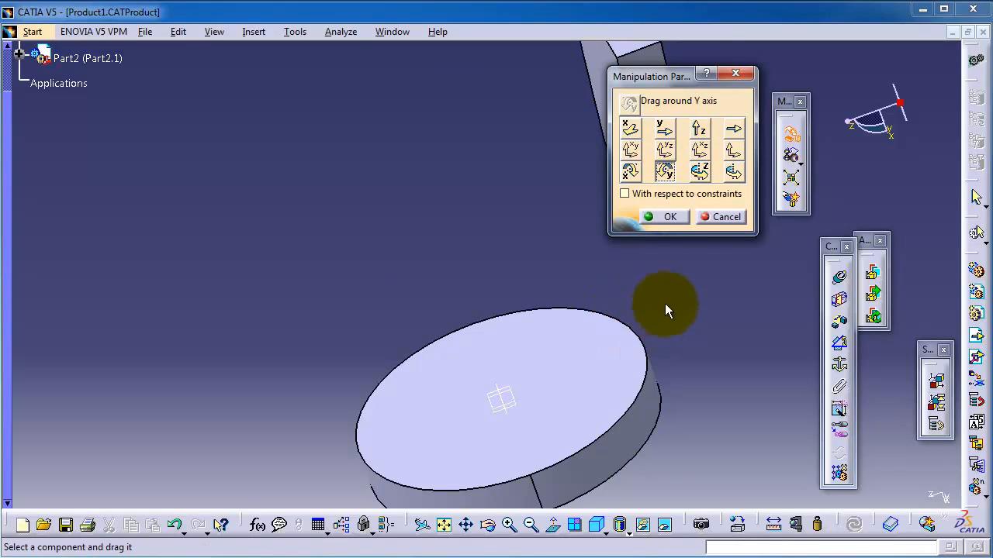
left_click_drag(677, 70, 838, 58)
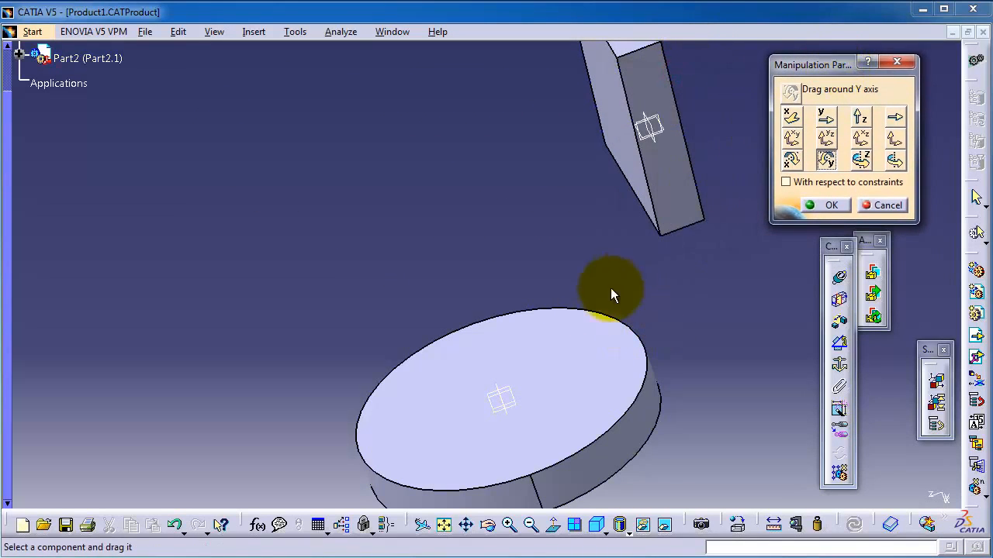
Move the rectangular block freehand along the Z axis so that it sits just beside the disc's upper edge
left_click_drag(623, 268, 543, 341)
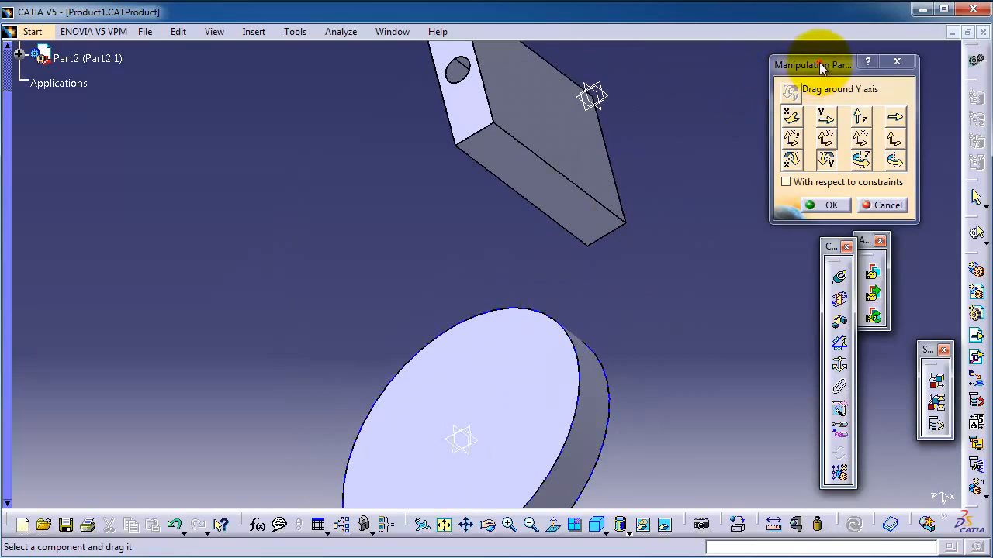
left_click_drag(822, 68, 714, 77)
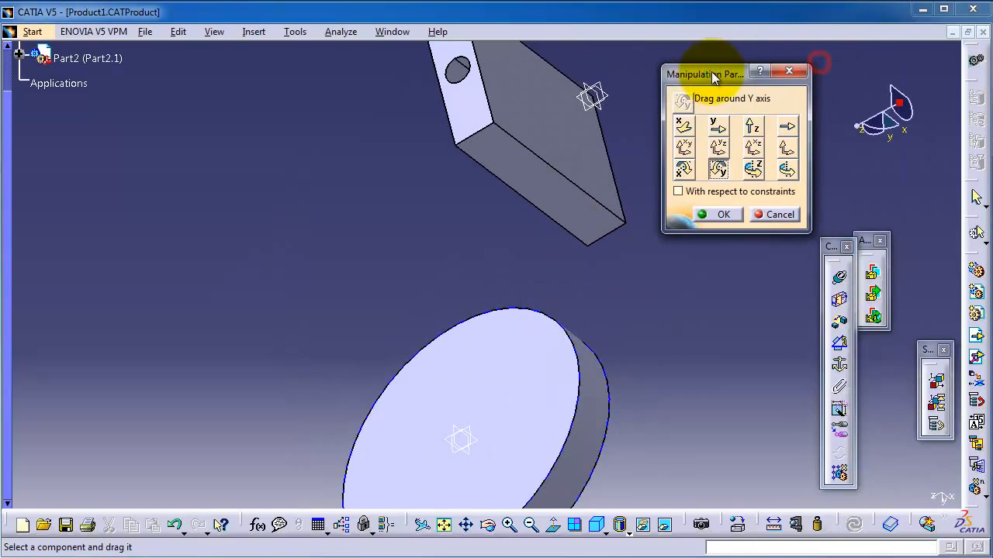
left_click(751, 127)
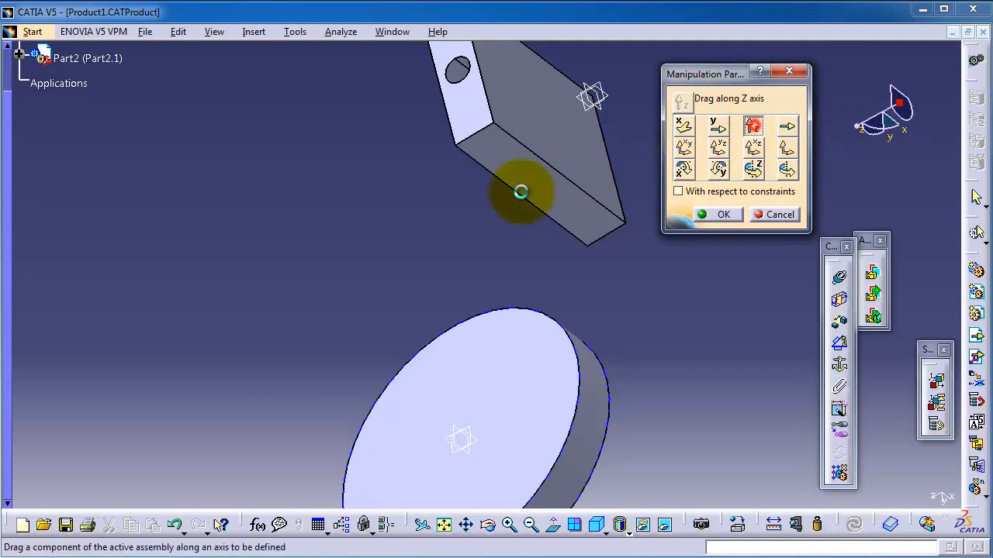
left_click_drag(532, 183, 330, 311)
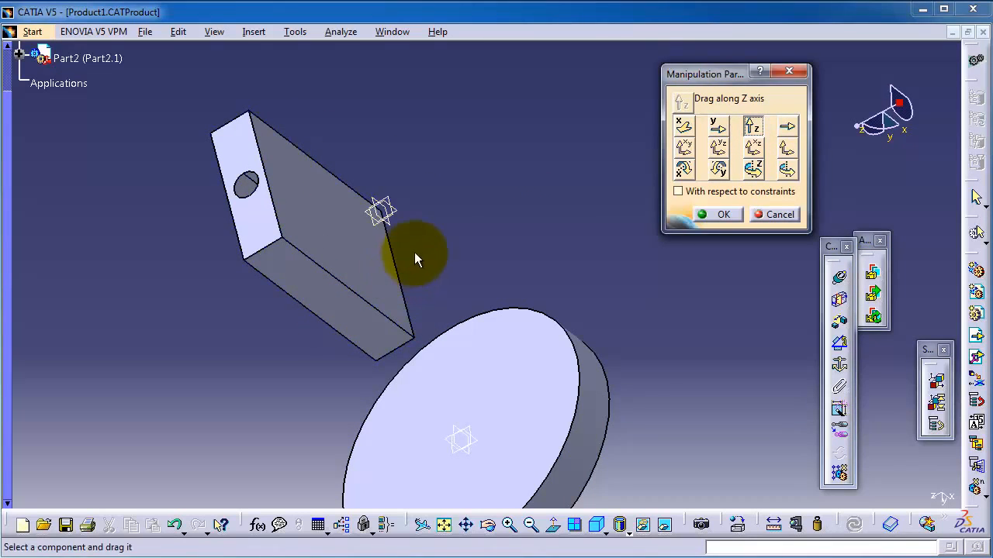
Move the rectangular block freehand along the Y axis so that it sits over the disc's flat face
middle_click_drag(415, 254, 558, 357)
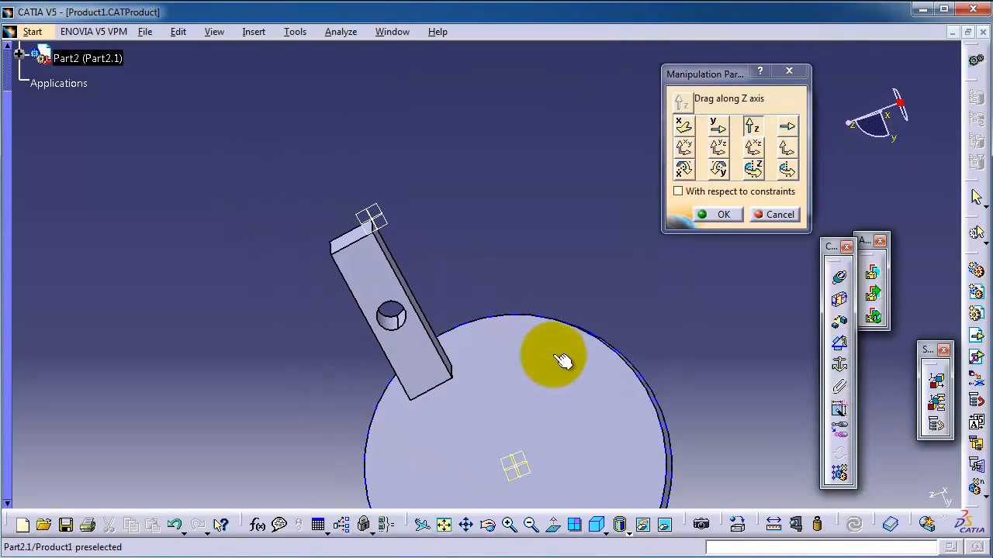
left_click(713, 126)
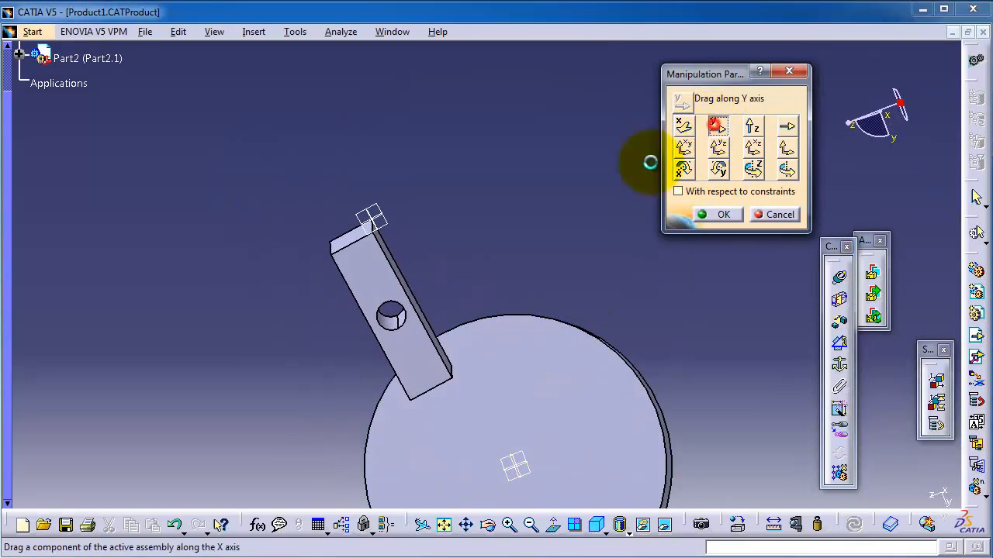
left_click_drag(403, 324, 512, 466)
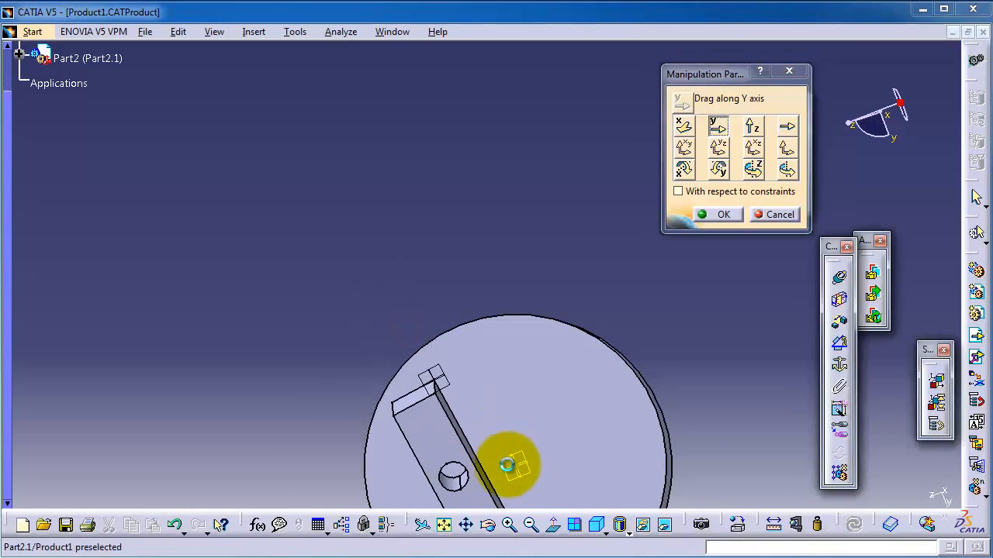
middle_click_drag(499, 433, 535, 231)
middle_click_drag(584, 338, 449, 213)
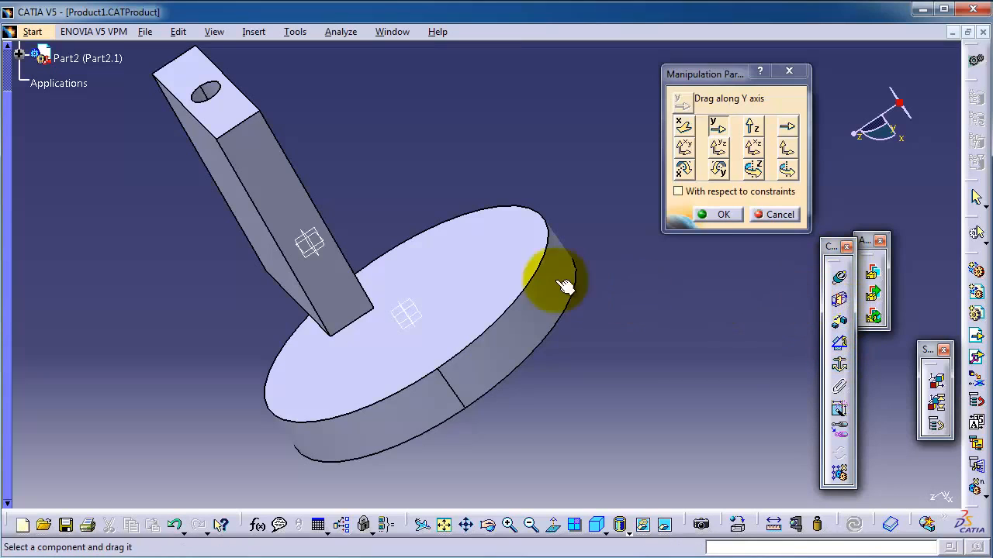
middle_click_drag(443, 166, 473, 206)
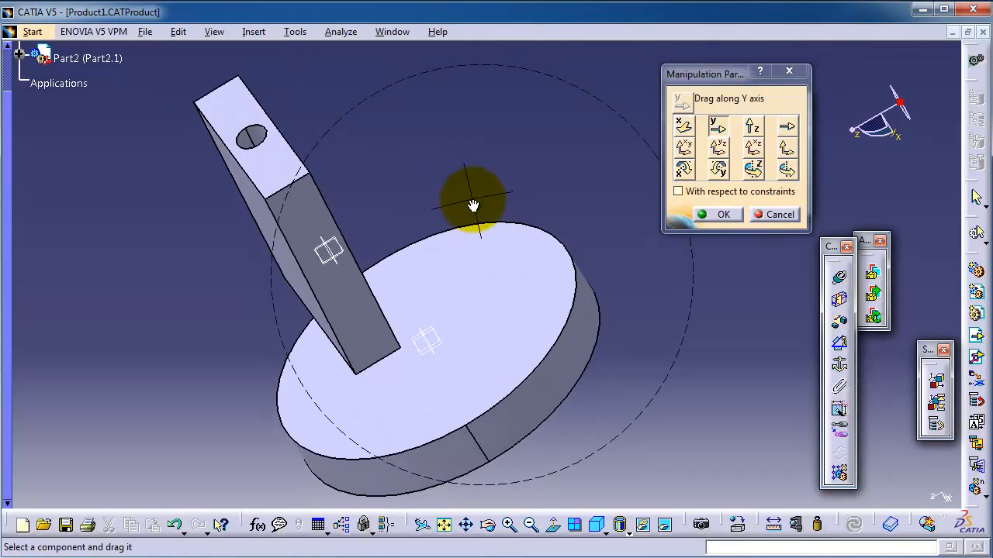
left_click(723, 220)
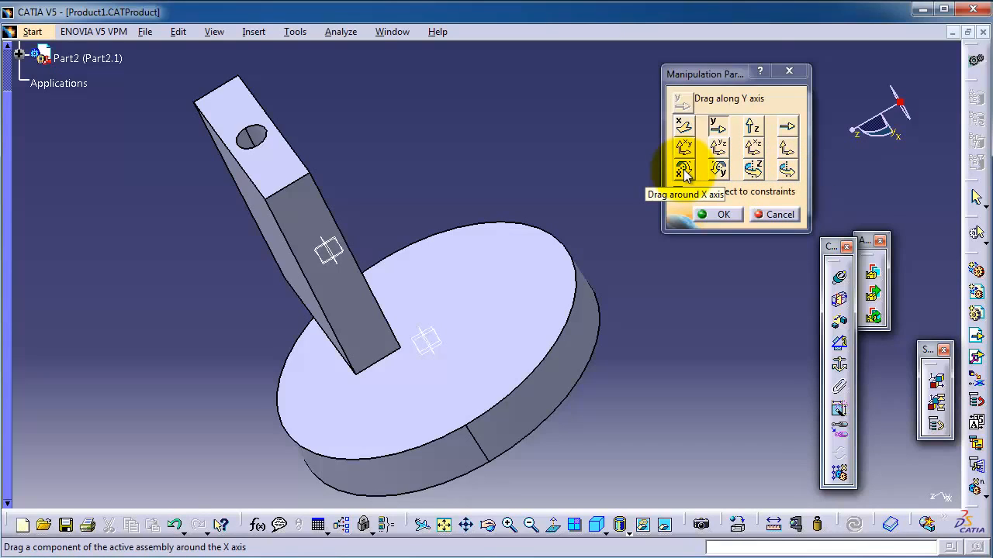
Rotate the rectangular block freehand around a user-defined axis, using the centre axis of its hole
left_click(787, 170)
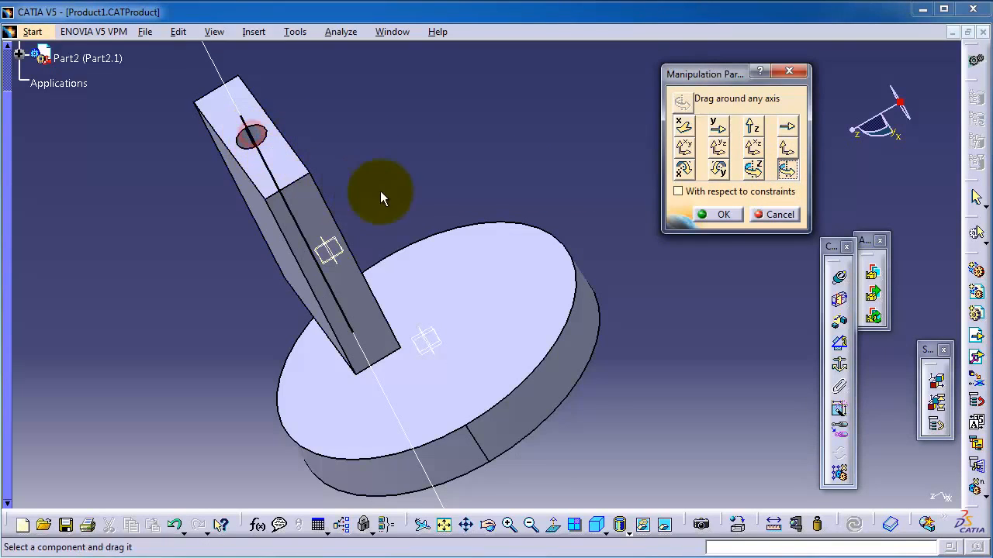
middle_click_drag(422, 185, 462, 246)
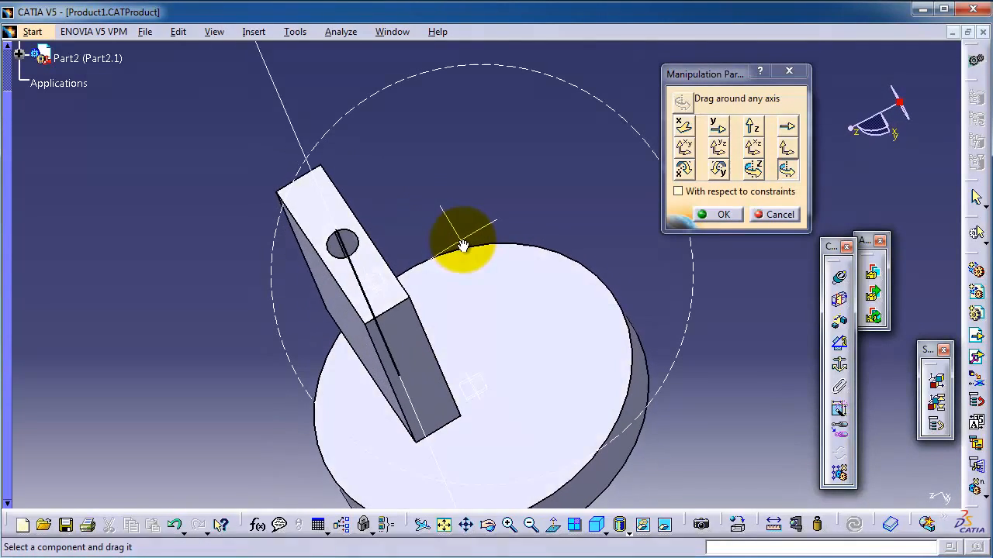
left_click_drag(462, 246, 482, 251)
left_click_drag(448, 336, 392, 301)
middle_click_drag(580, 202, 583, 125)
Rotate the rectangular block freehand around its lower side edge nearest the disc face as the user-defined axis, and finish the manipulation
left_click(788, 171)
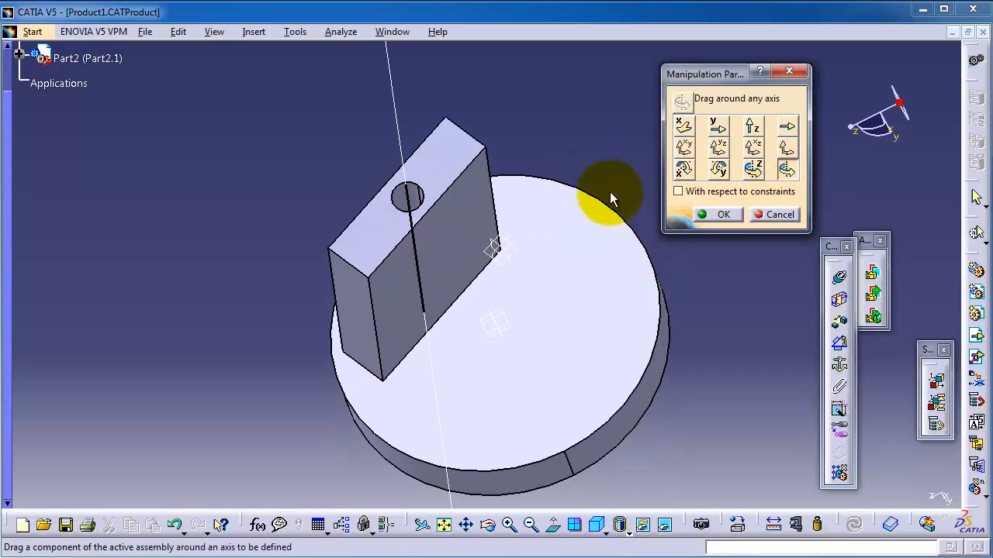
middle_click_drag(610, 195, 543, 106)
middle_click_drag(433, 281, 590, 292)
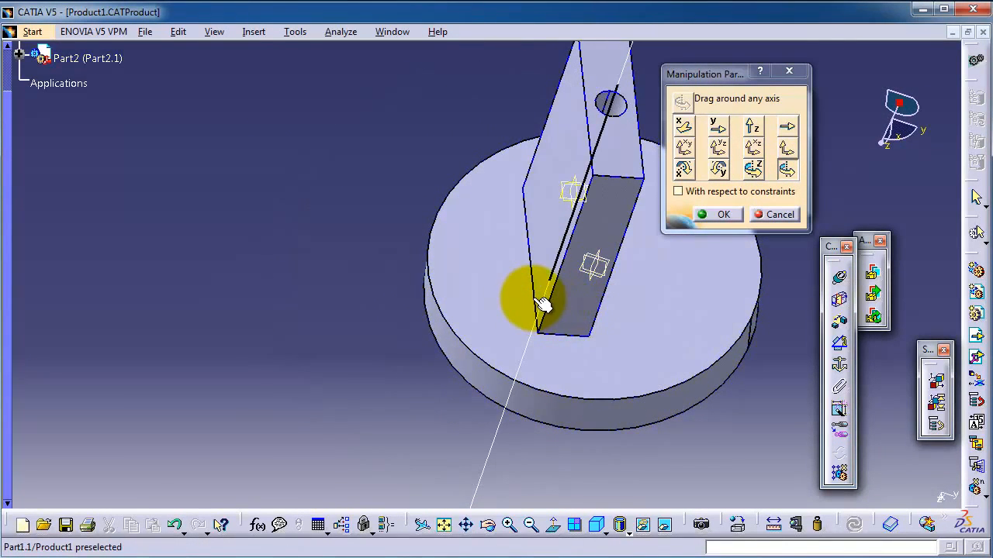
left_click(543, 304)
left_click(333, 241)
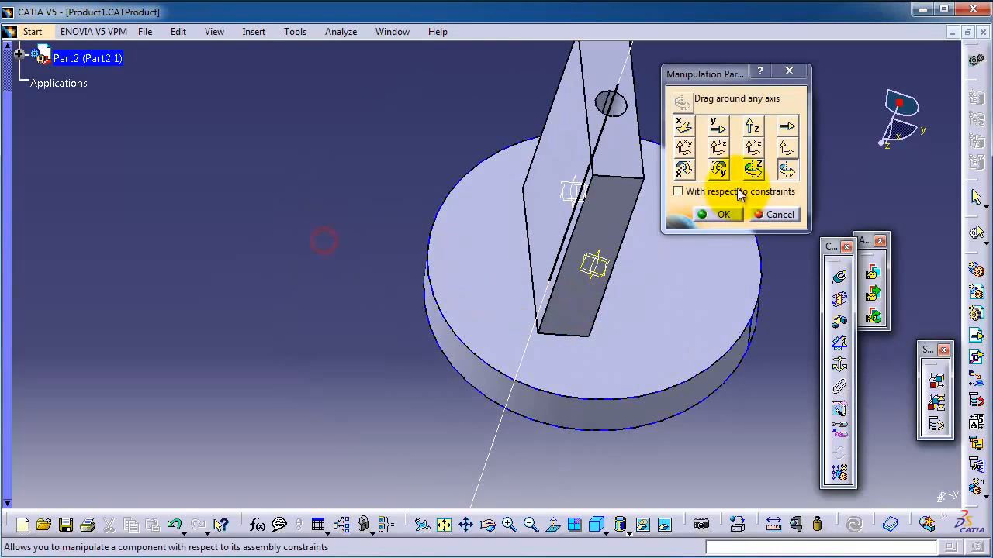
left_click(753, 171)
left_click(788, 170)
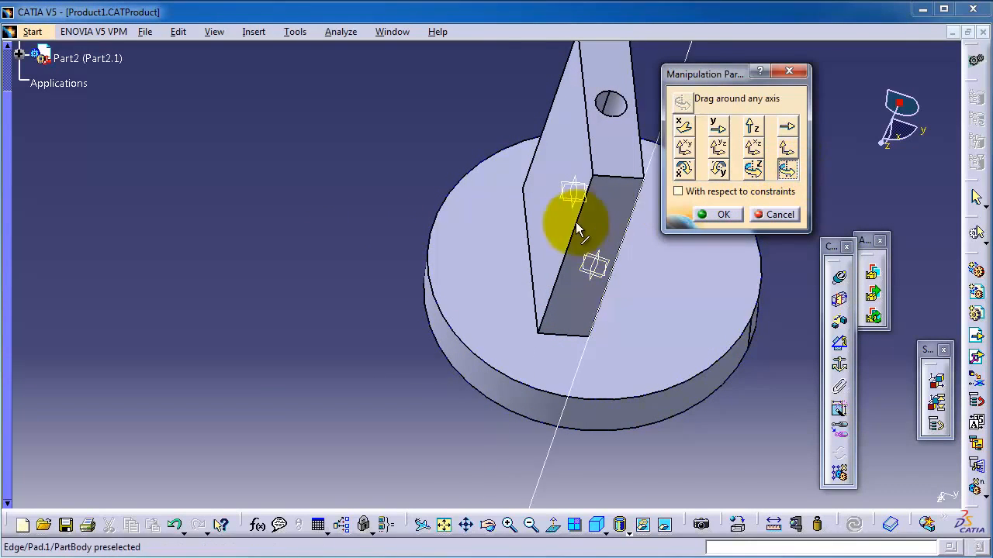
left_click(530, 271)
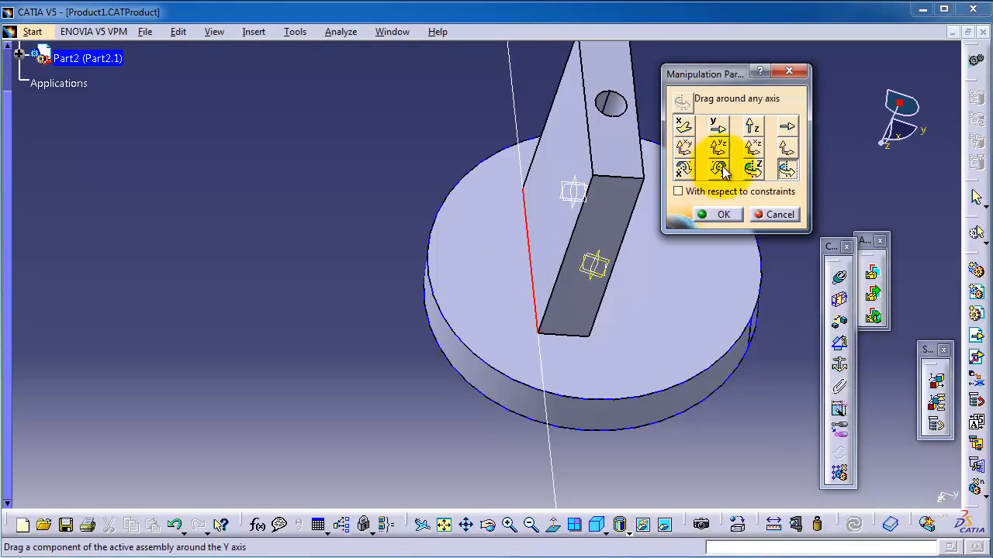
left_click_drag(620, 178, 547, 268)
middle_click_drag(658, 303, 672, 332)
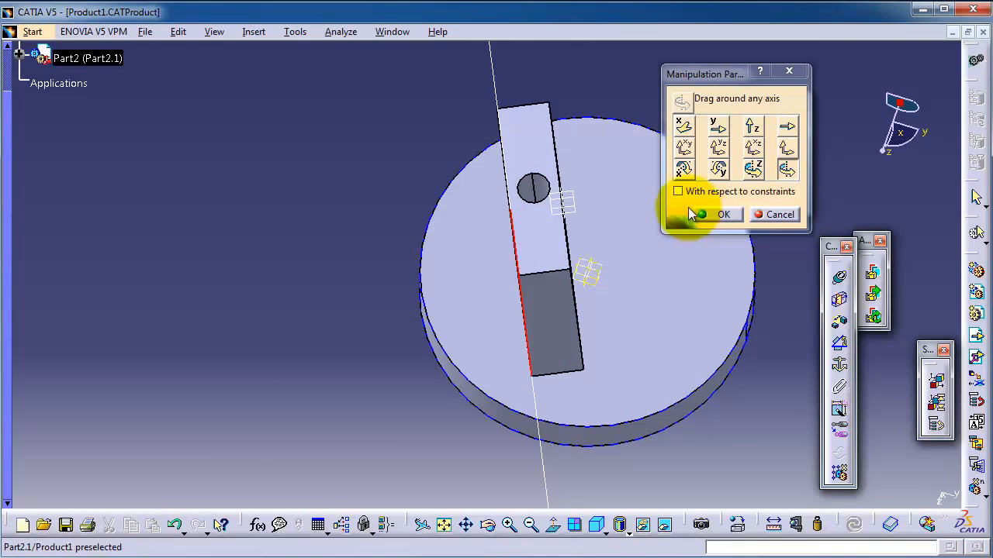
left_click(712, 218)
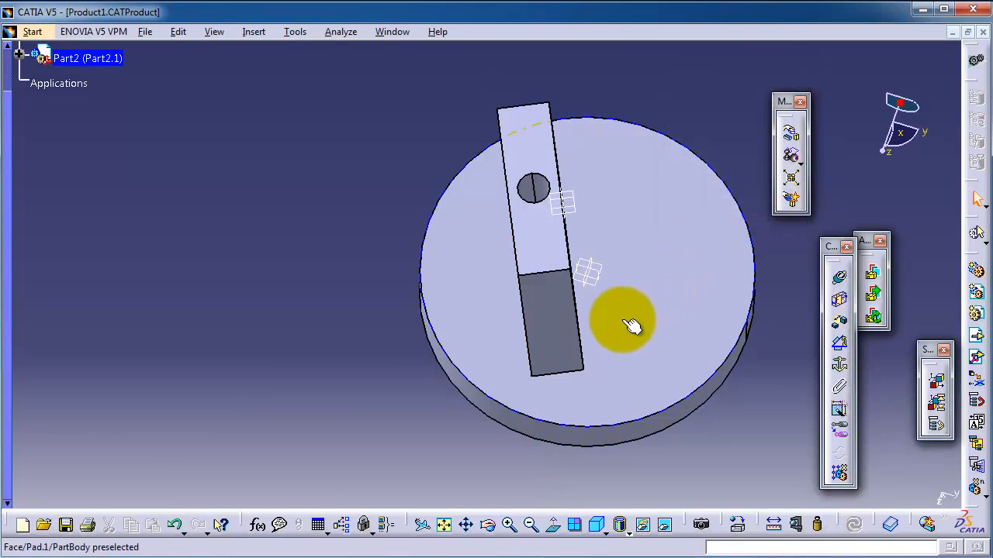